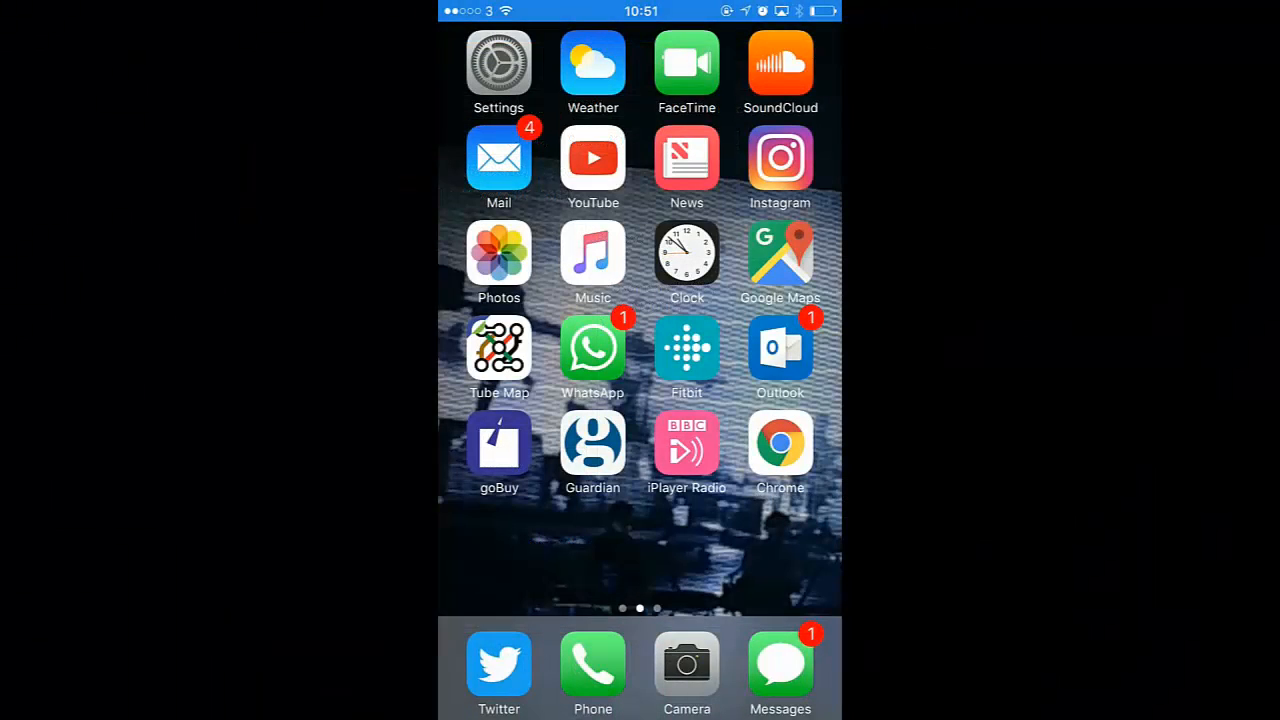
# Step: Launch the SBDEMO app and log in with the username and password
pyautogui.moveTo(760, 350); pyautogui.dragTo(520, 350)
pyautogui.click(780, 443)
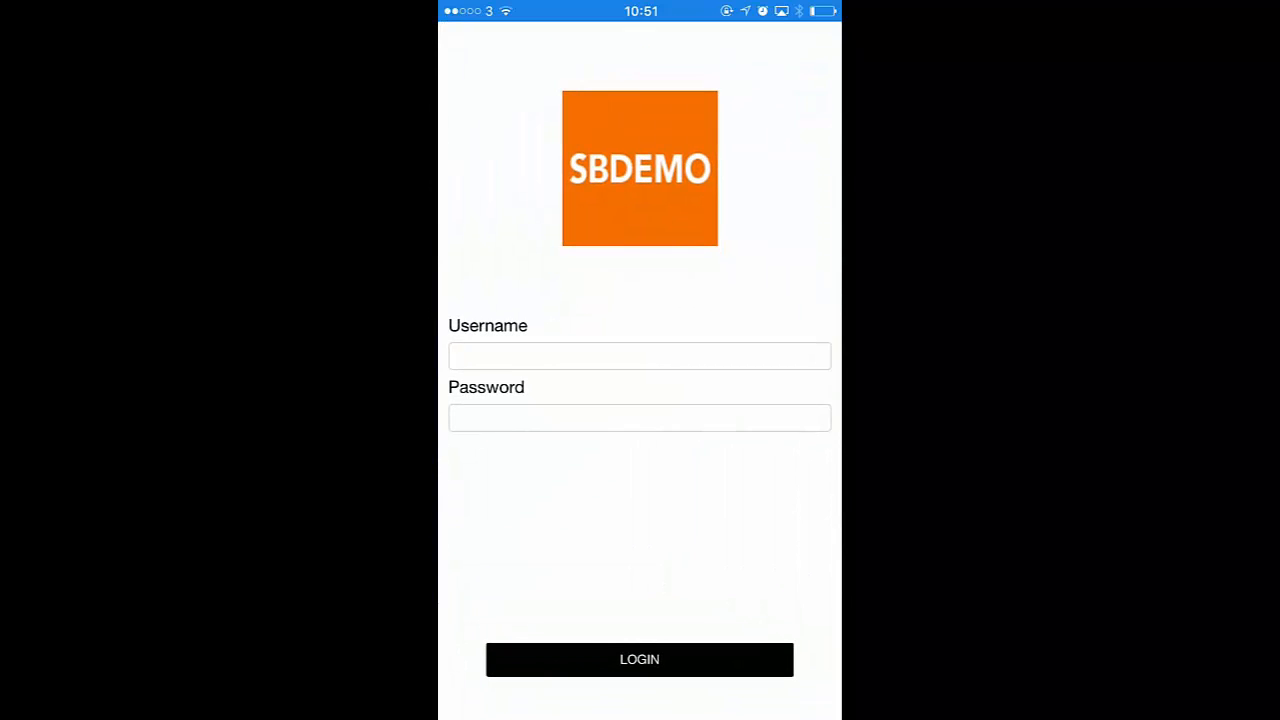
pyautogui.click(640, 356)
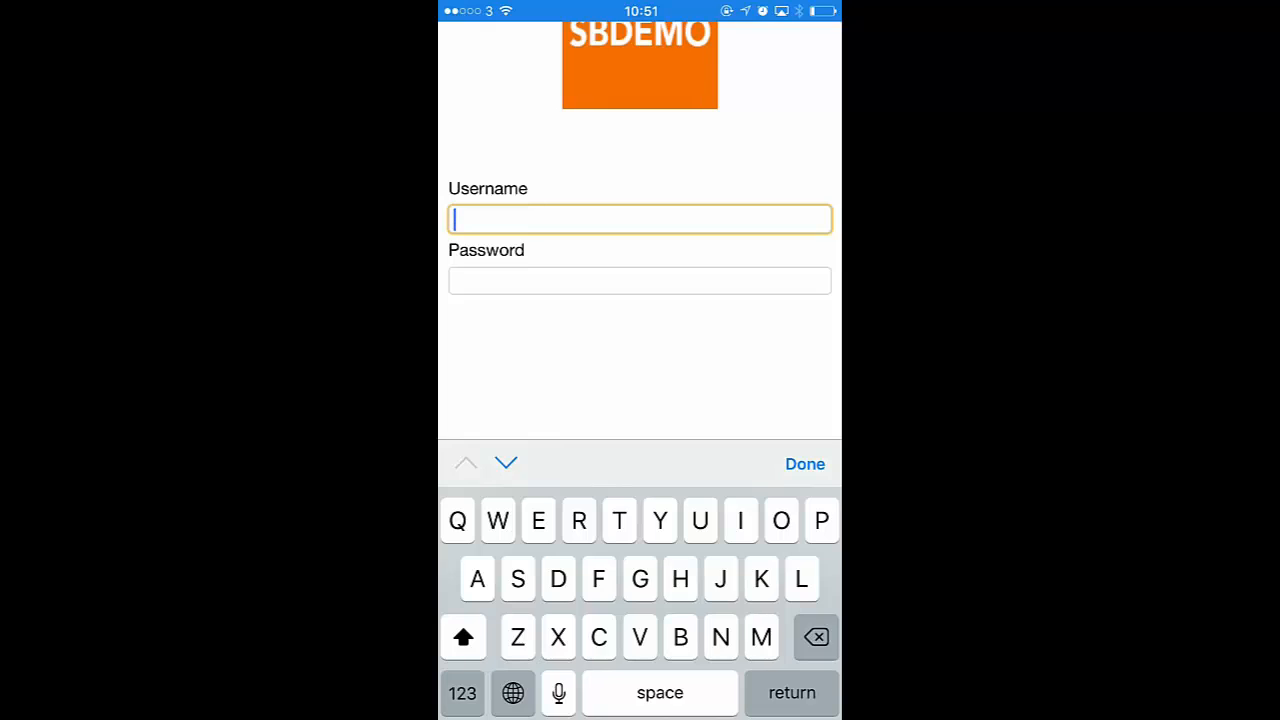
pyautogui.click(462, 692)
pyautogui.write('4')
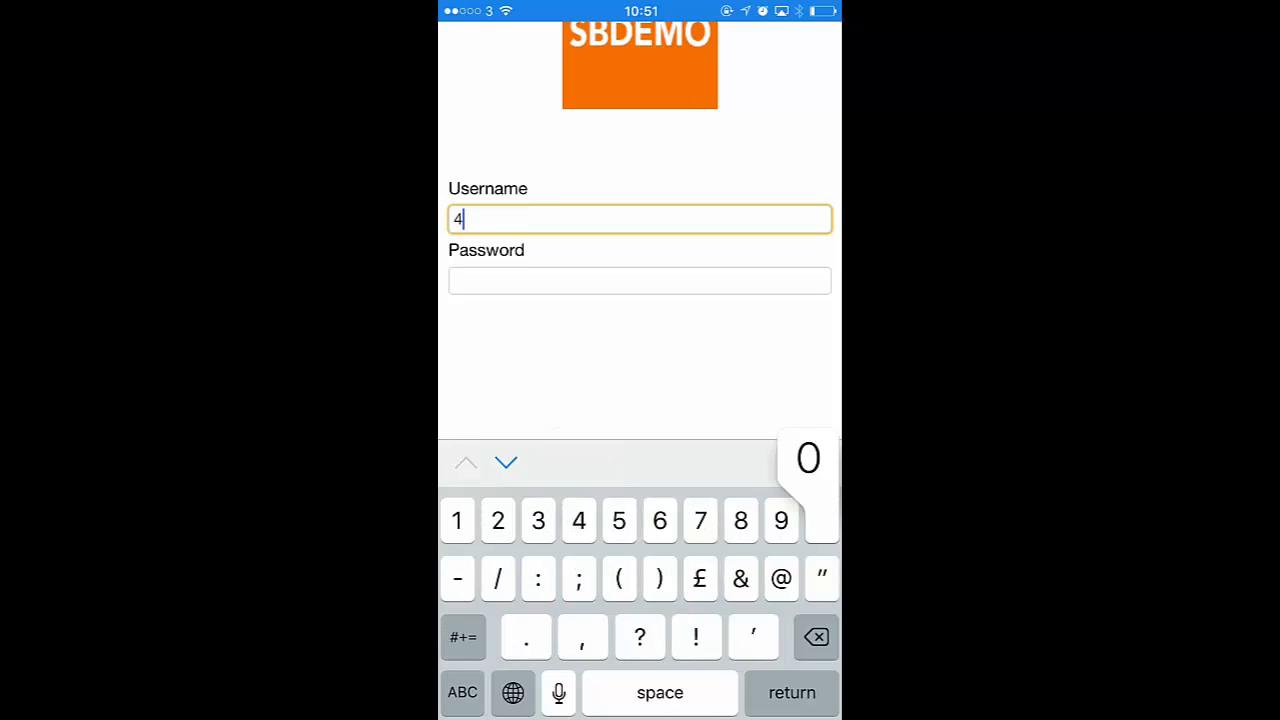
pyautogui.write('0')
pyautogui.click(640, 281)
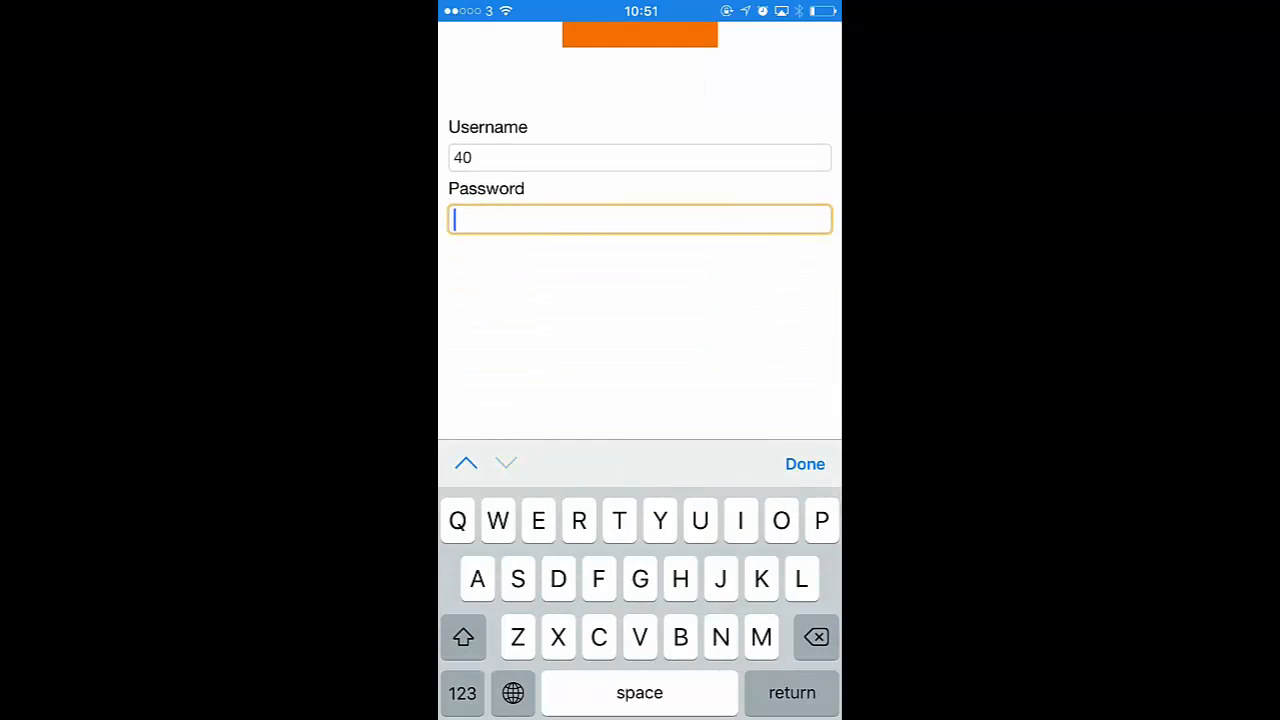
pyautogui.write('SB')
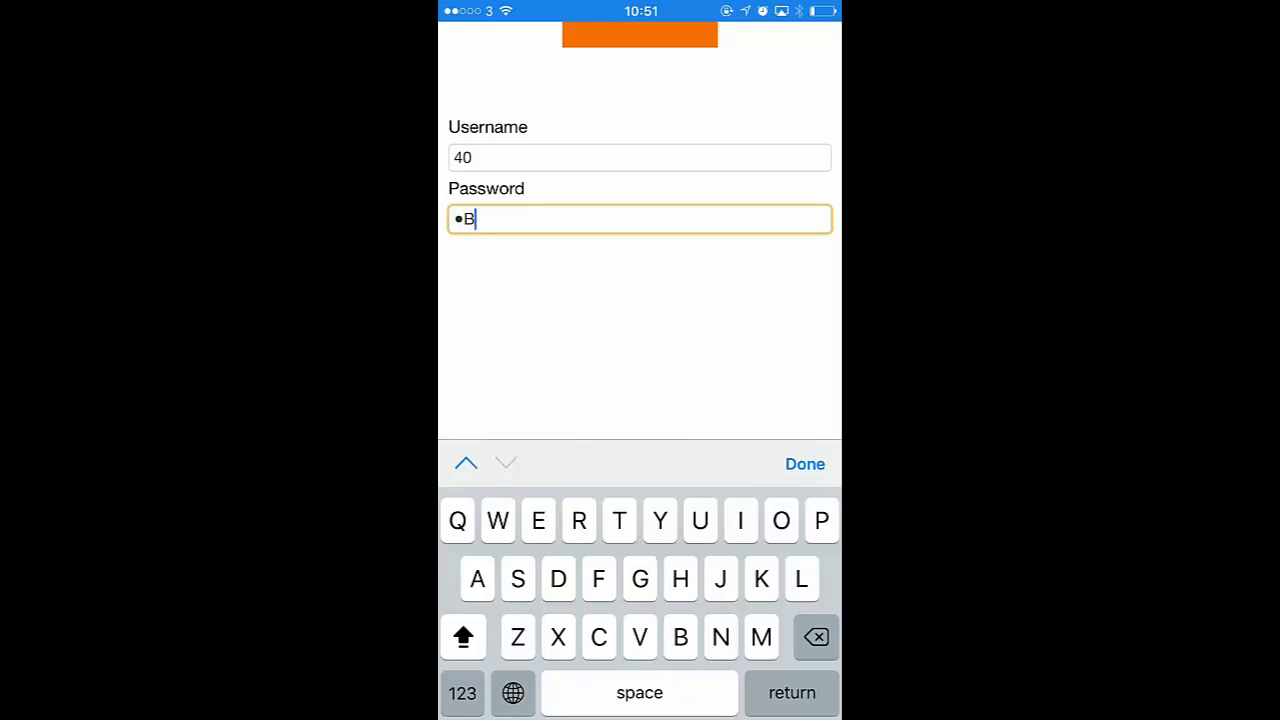
pyautogui.write('XA')
pyautogui.click(805, 464)
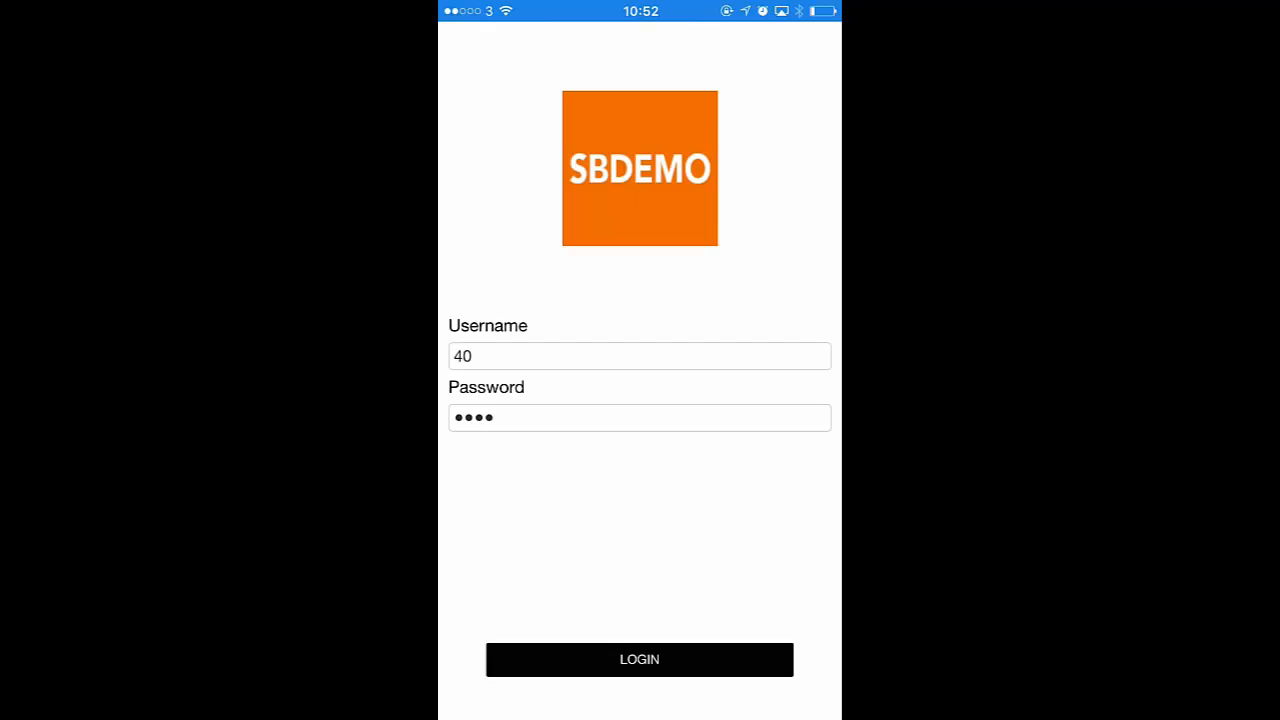
pyautogui.click(639, 659)
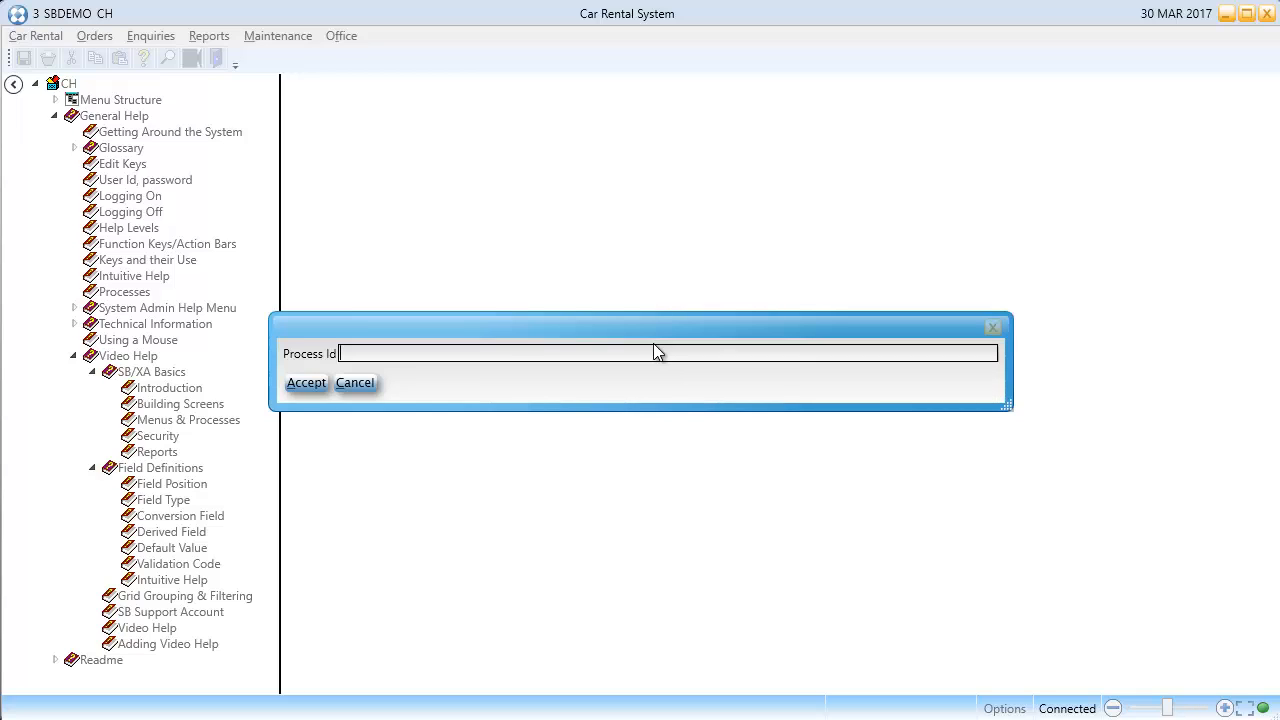
# Step: Use process SRD to load the CUSTMOB service definition from the CUST dictionary
pyautogui.press('capslock')
pyautogui.write('SRD')
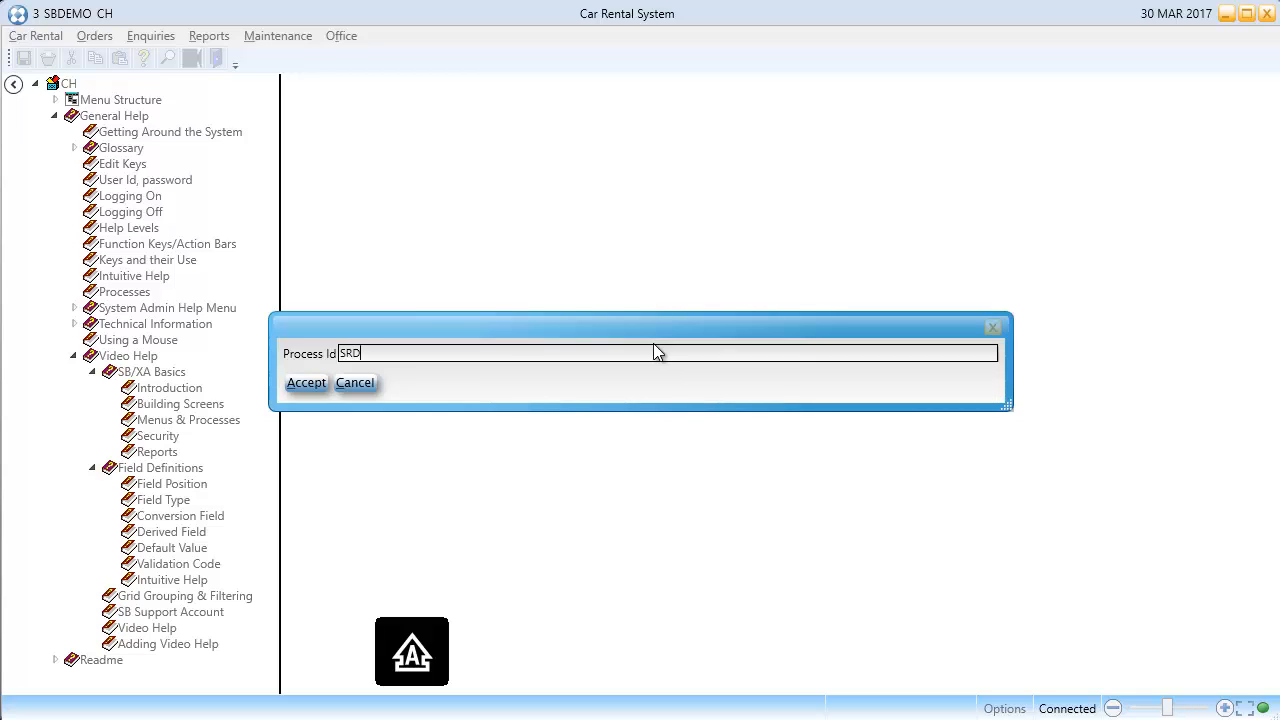
pyautogui.press('Return')
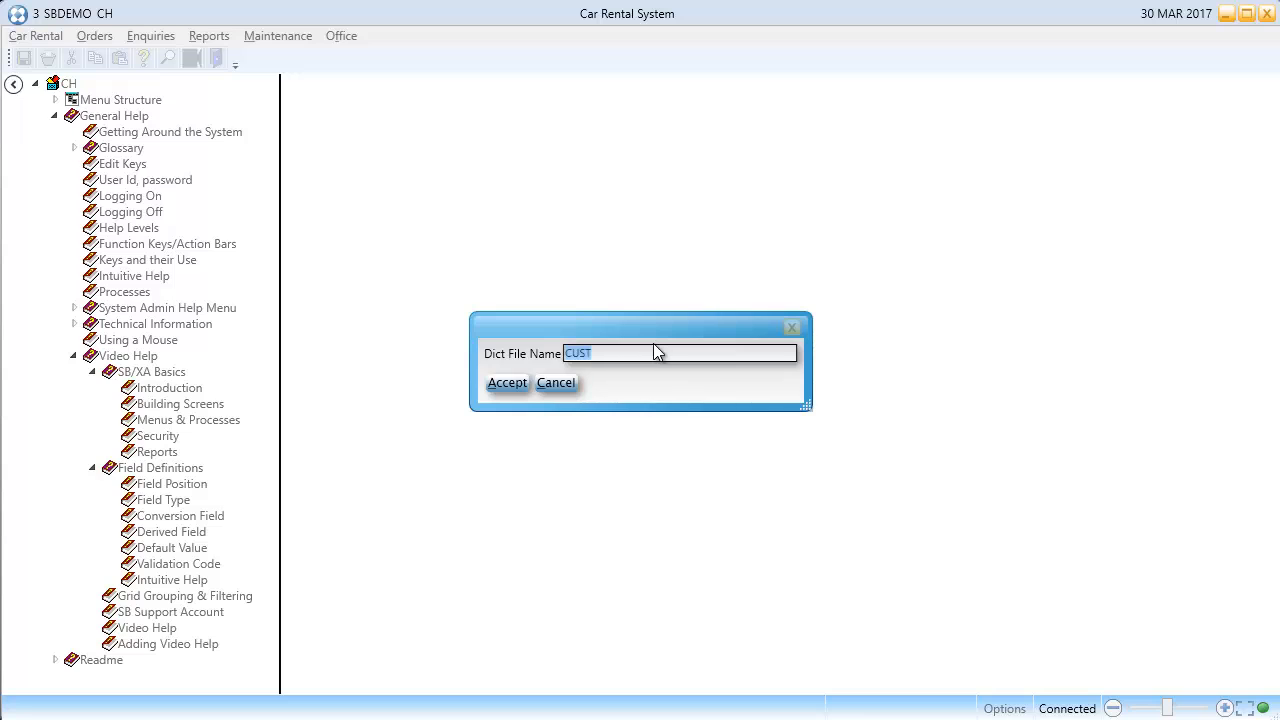
pyautogui.press('Return')
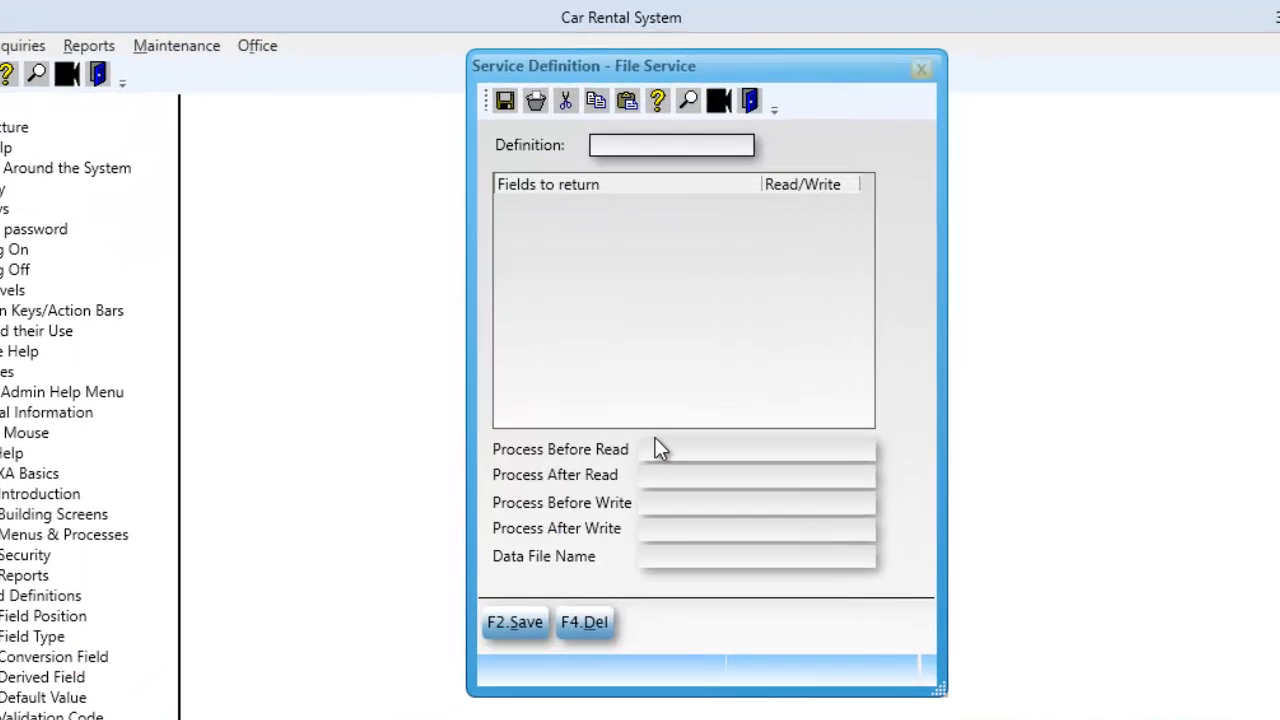
pyautogui.write('CUSTM')
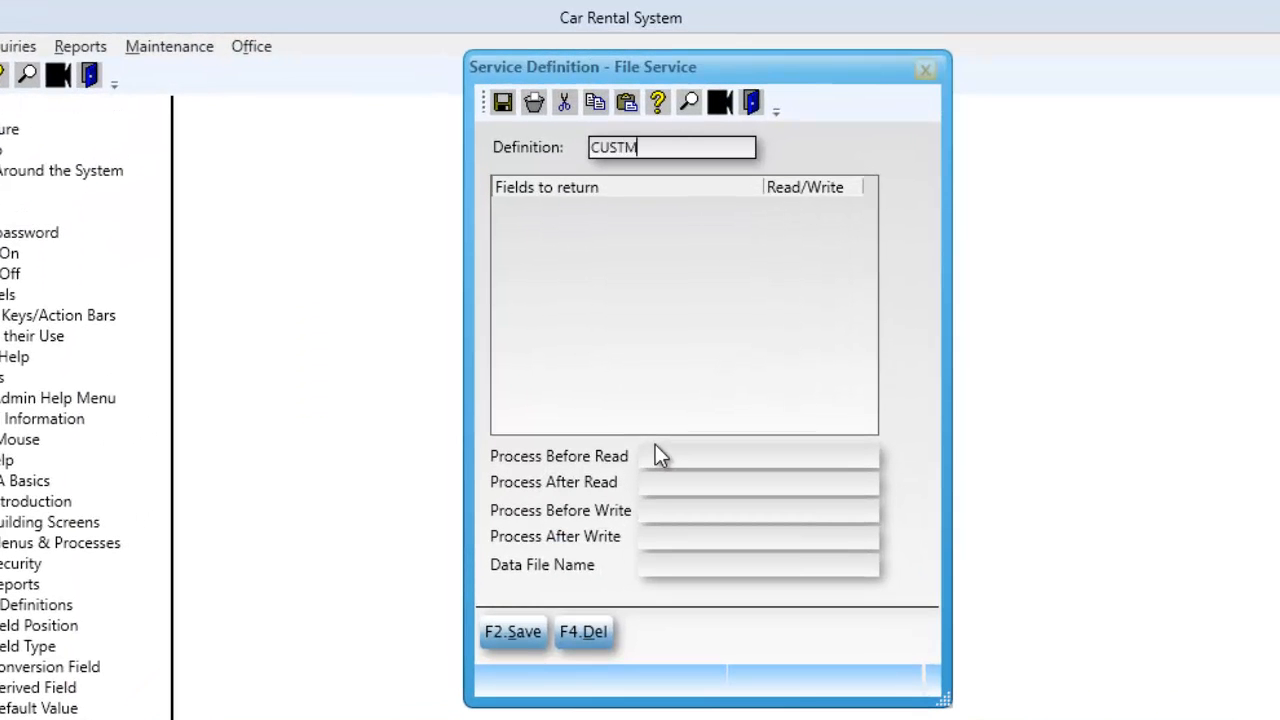
pyautogui.write('OB')
pyautogui.press('Return')
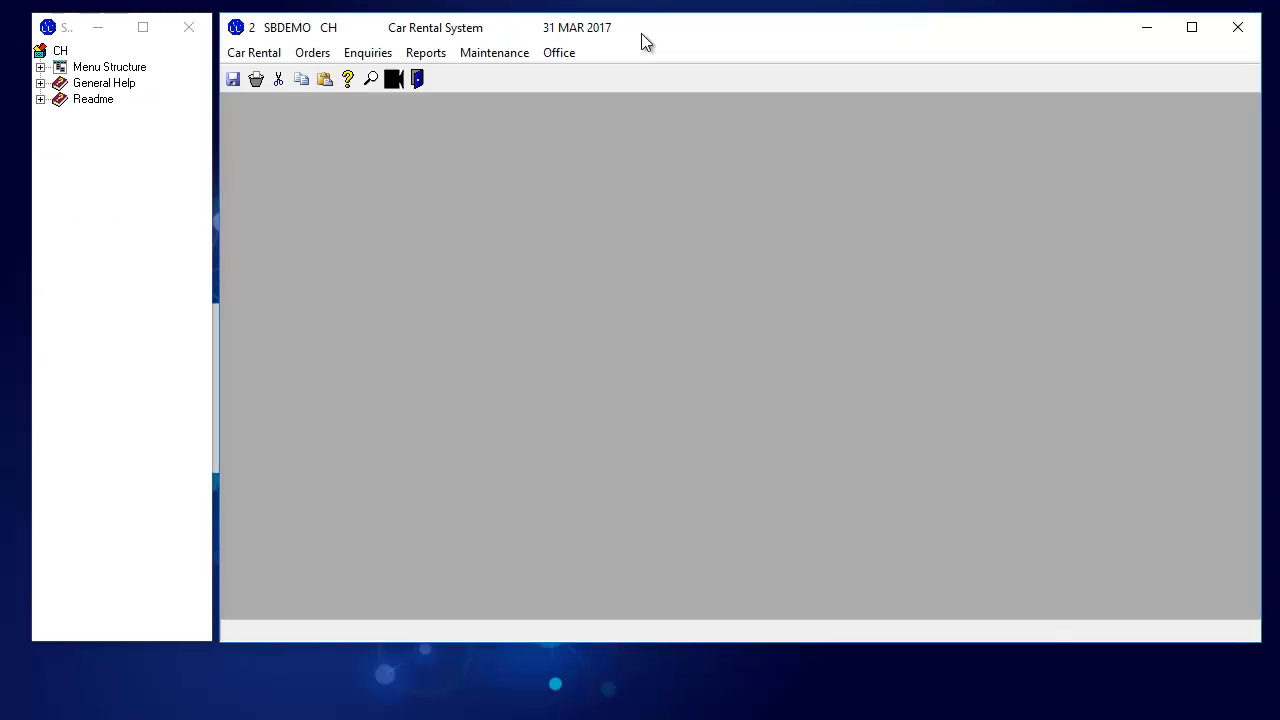
# Step: Run LIST CUST SURNAME in the TCL command window to list all customer surnames
pyautogui.press('/')
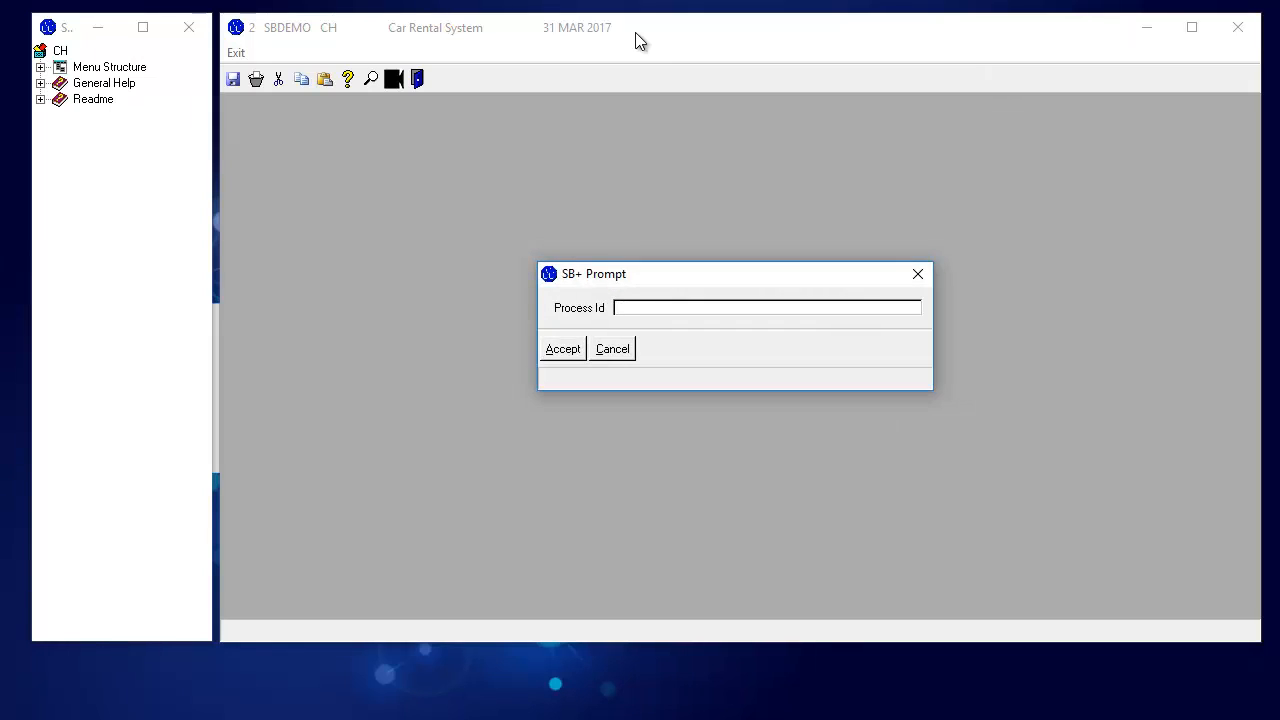
pyautogui.write('TCL')
pyautogui.press('Return')
pyautogui.write('LIST CUST ')
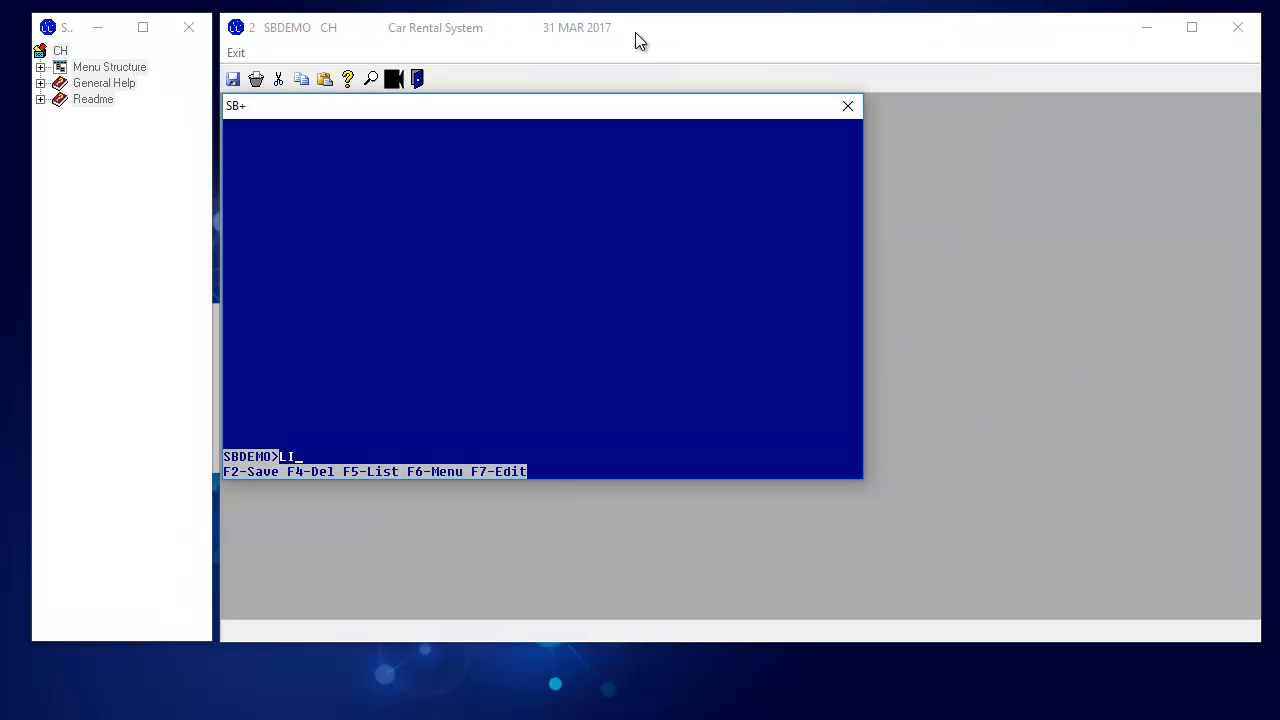
pyautogui.write('SURNAME')
pyautogui.press('Return')
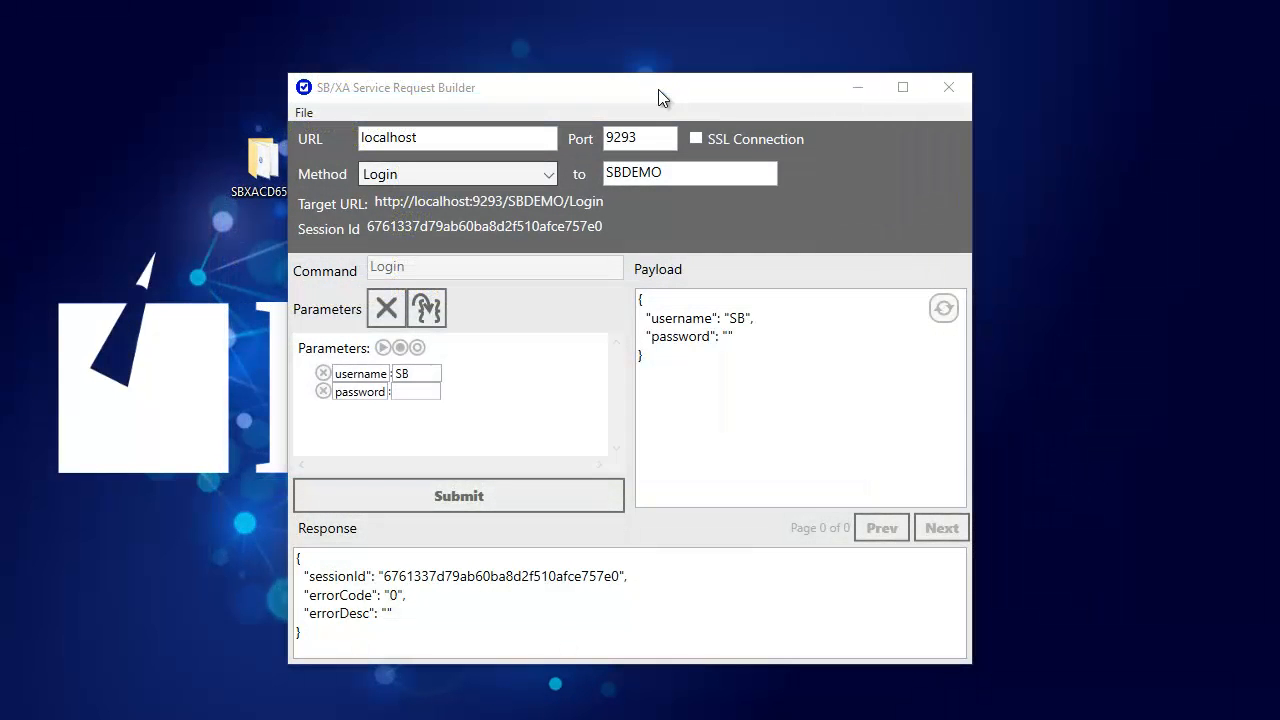
# Step: Switch the request method to Write
pyautogui.click(550, 175)
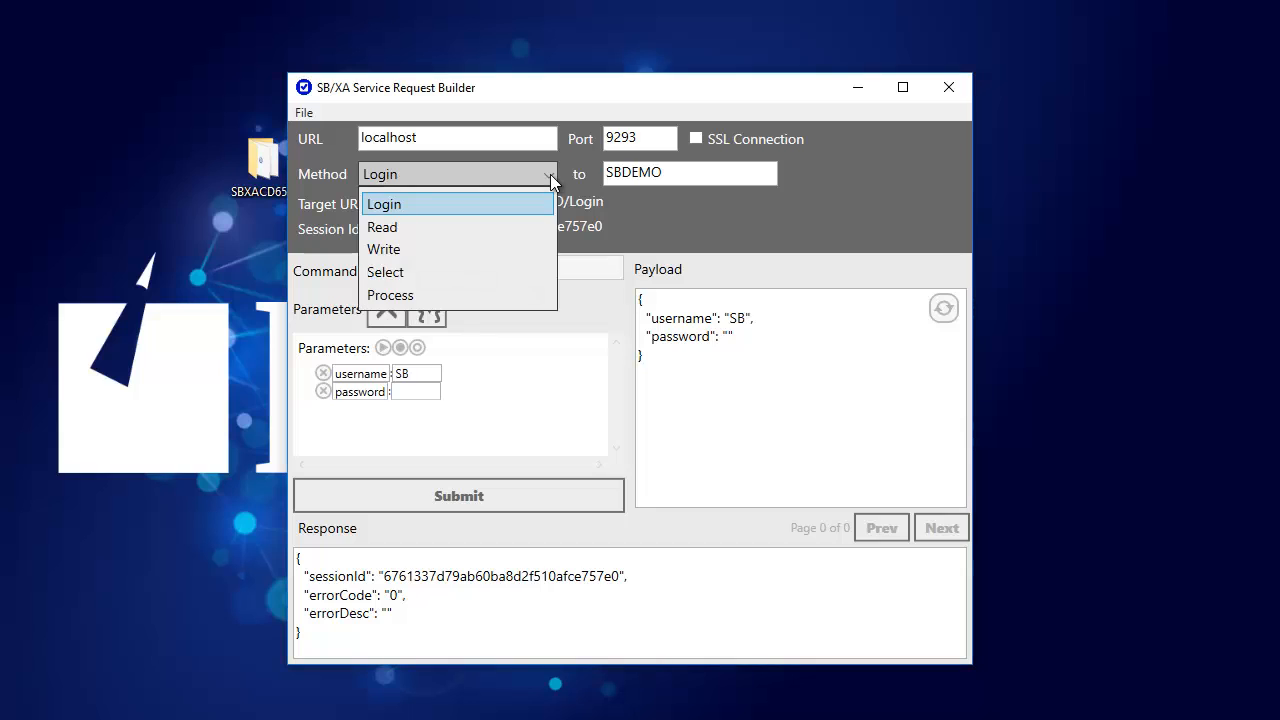
pyautogui.click(516, 248)
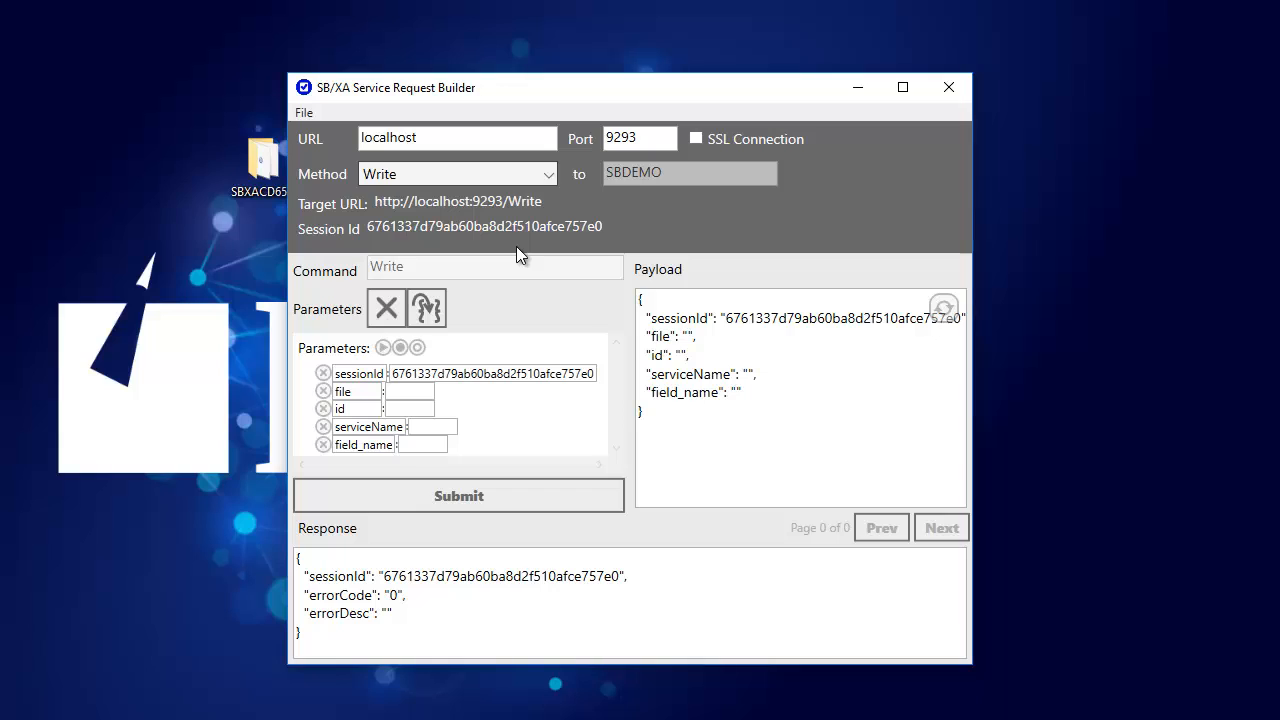
# Step: Fill in file CUST, the customer's record id, and serviceName CUSTMOB
pyautogui.click(410, 393)
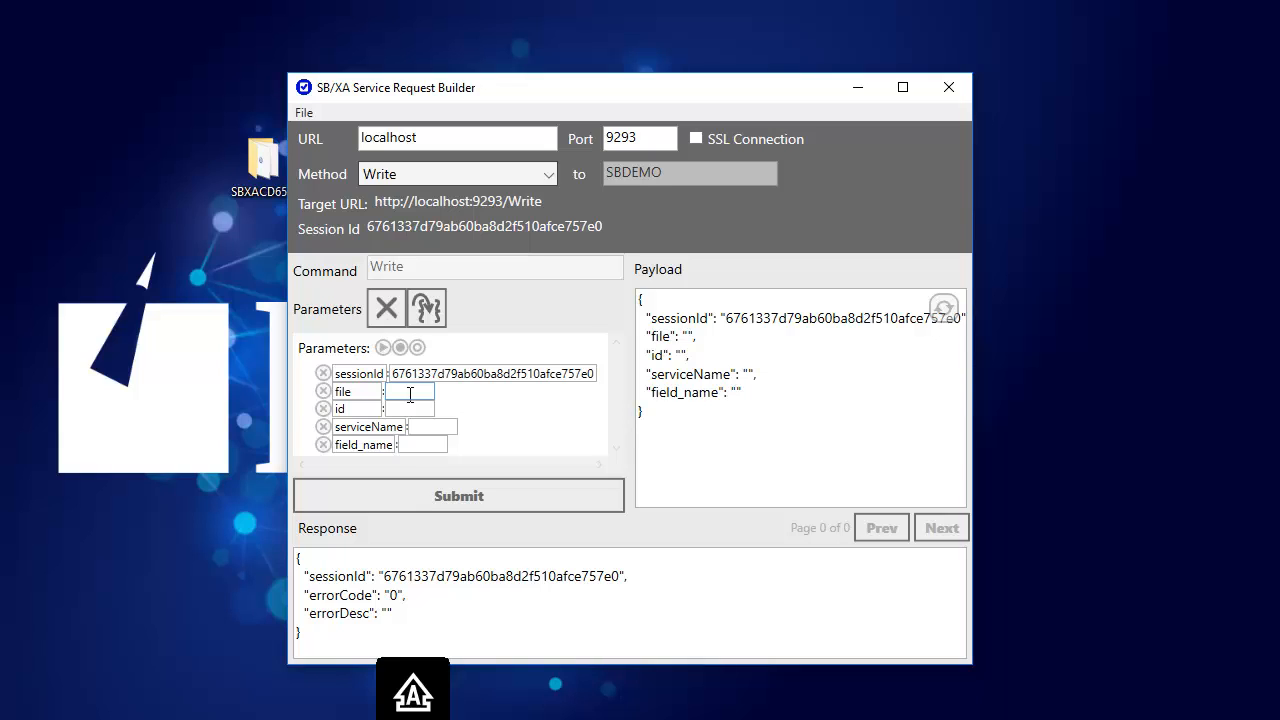
pyautogui.write('CUST')
pyautogui.click(420, 411)
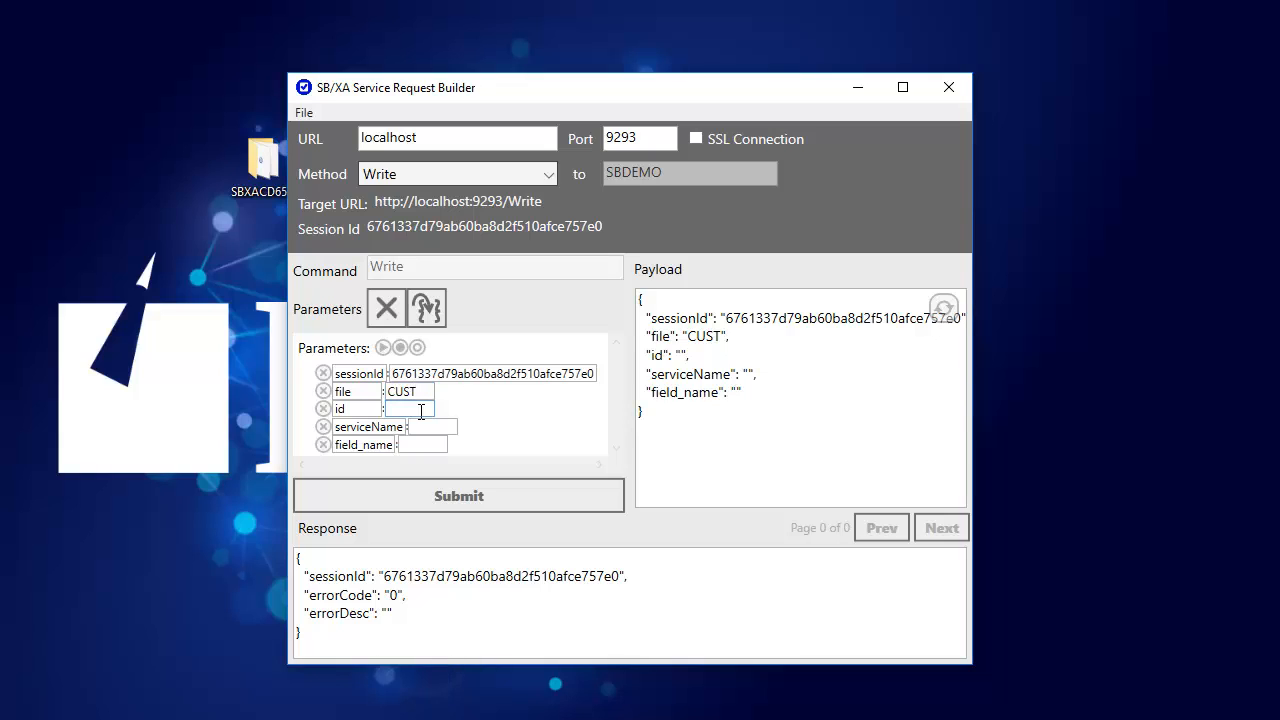
pyautogui.write('40')
pyautogui.click(420, 427)
pyautogui.write('CUSTMOB')
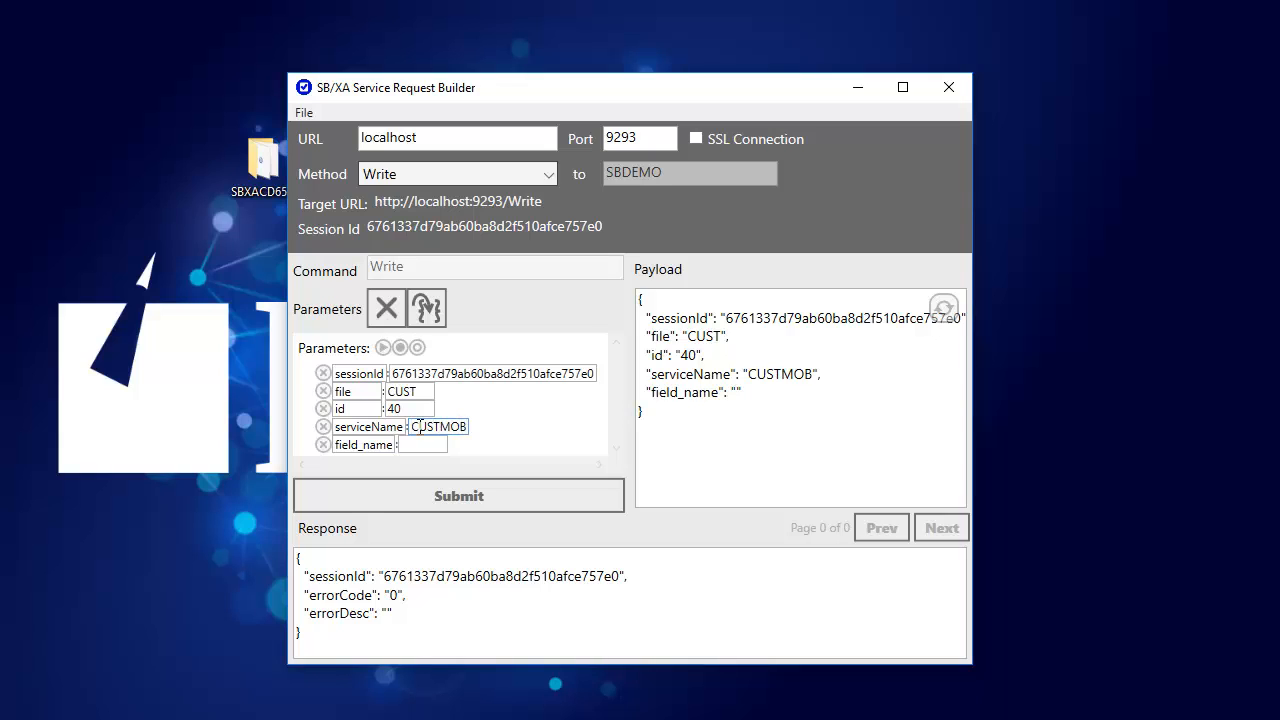
# Step: Rename field_name to SURNAME with value 'Passenger', submit the request, and minimize the builder
pyautogui.click(359, 447)
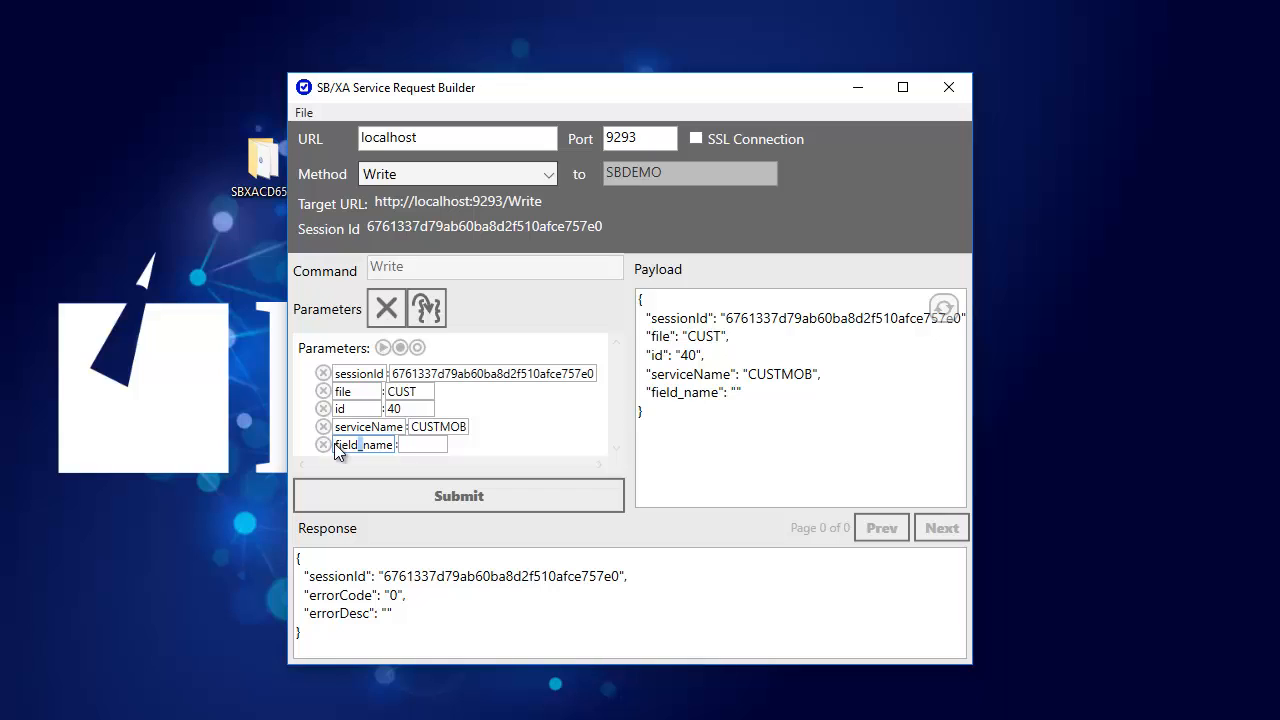
pyautogui.moveTo(337, 444); pyautogui.dragTo(396, 450)
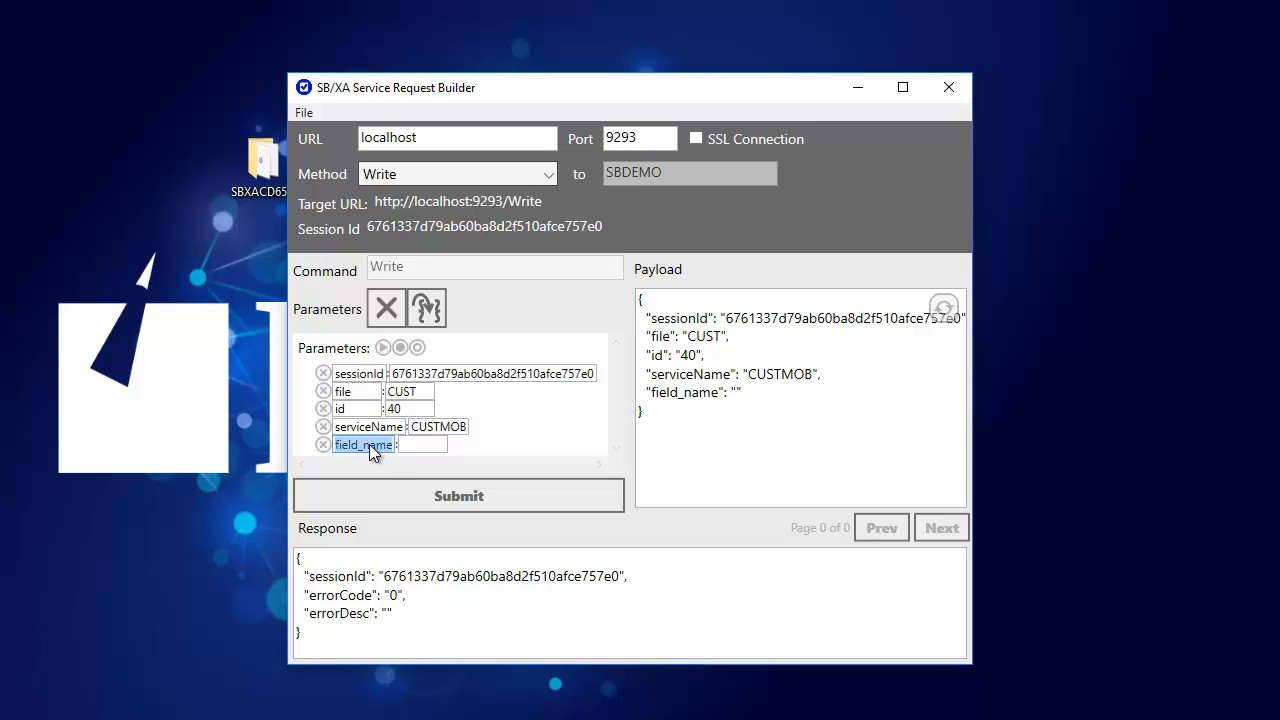
pyautogui.write('SURNAME')
pyautogui.click(408, 446)
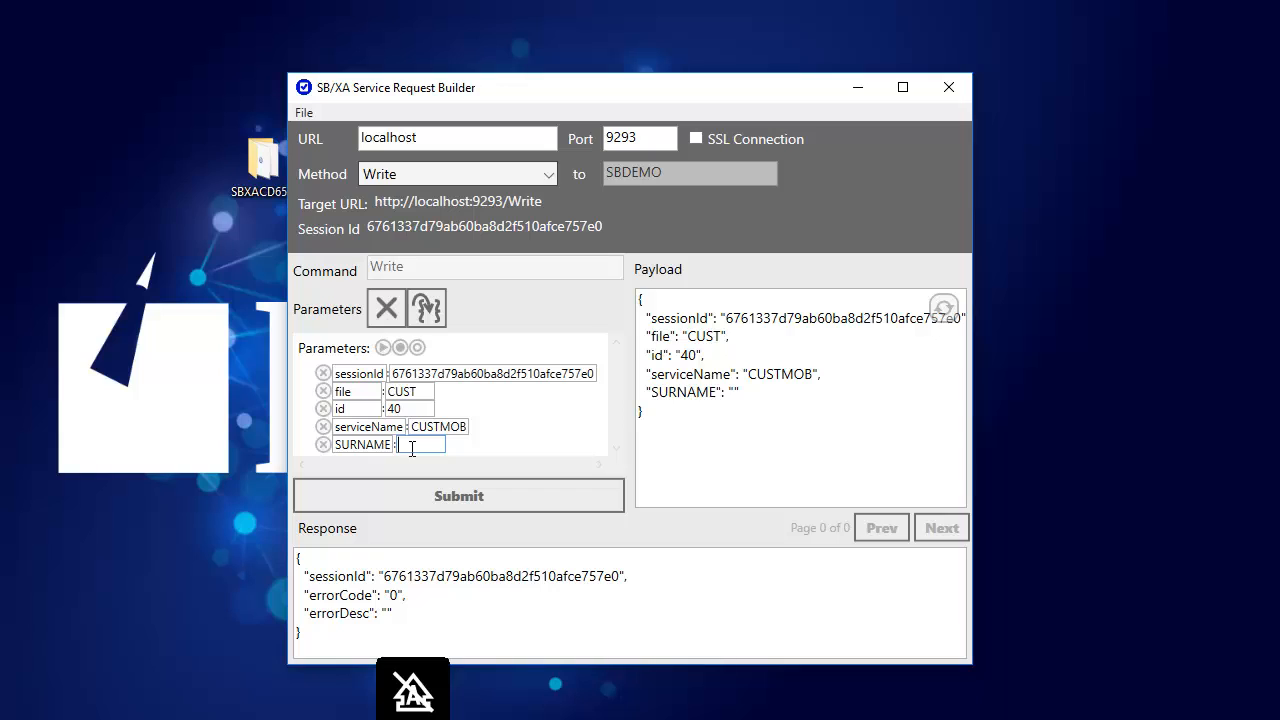
pyautogui.write('Passenger')
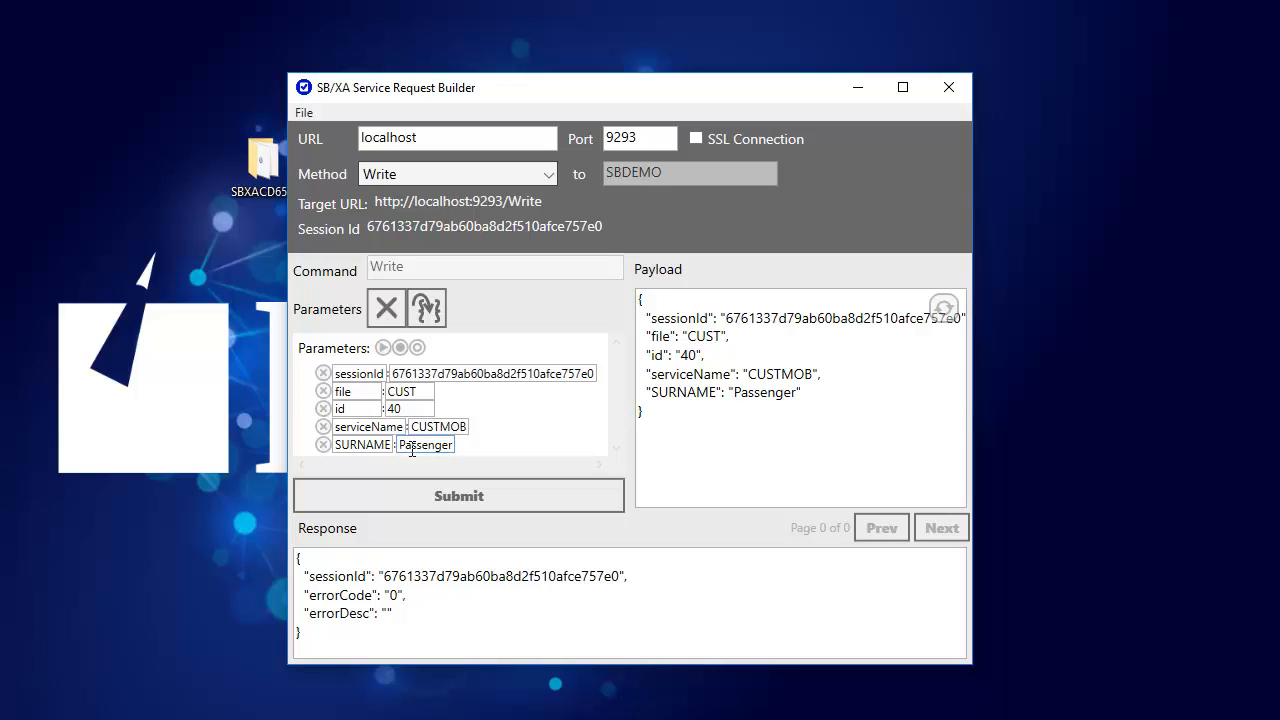
pyautogui.click(502, 491)
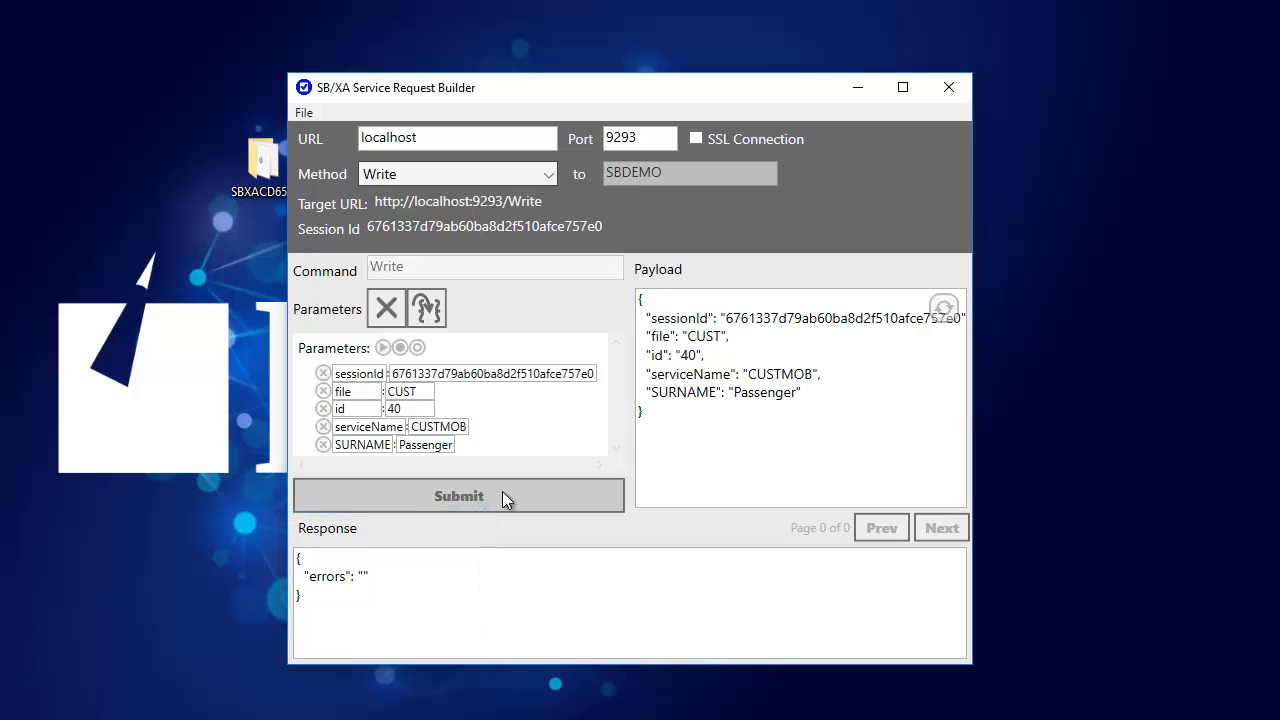
pyautogui.click(858, 89)
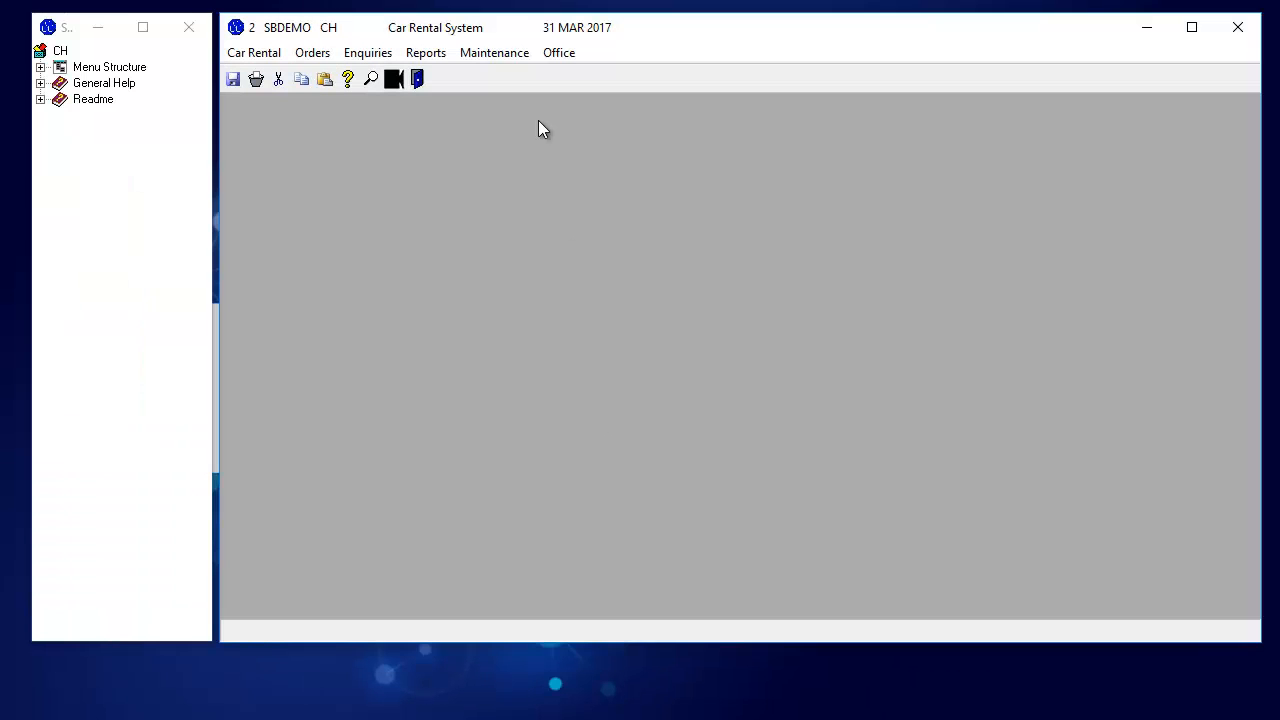
# Step: Rerun LIST CUST SURNAME in TCL to confirm the surname now reads Passenger
pyautogui.hotkey('ctrl', 'e')
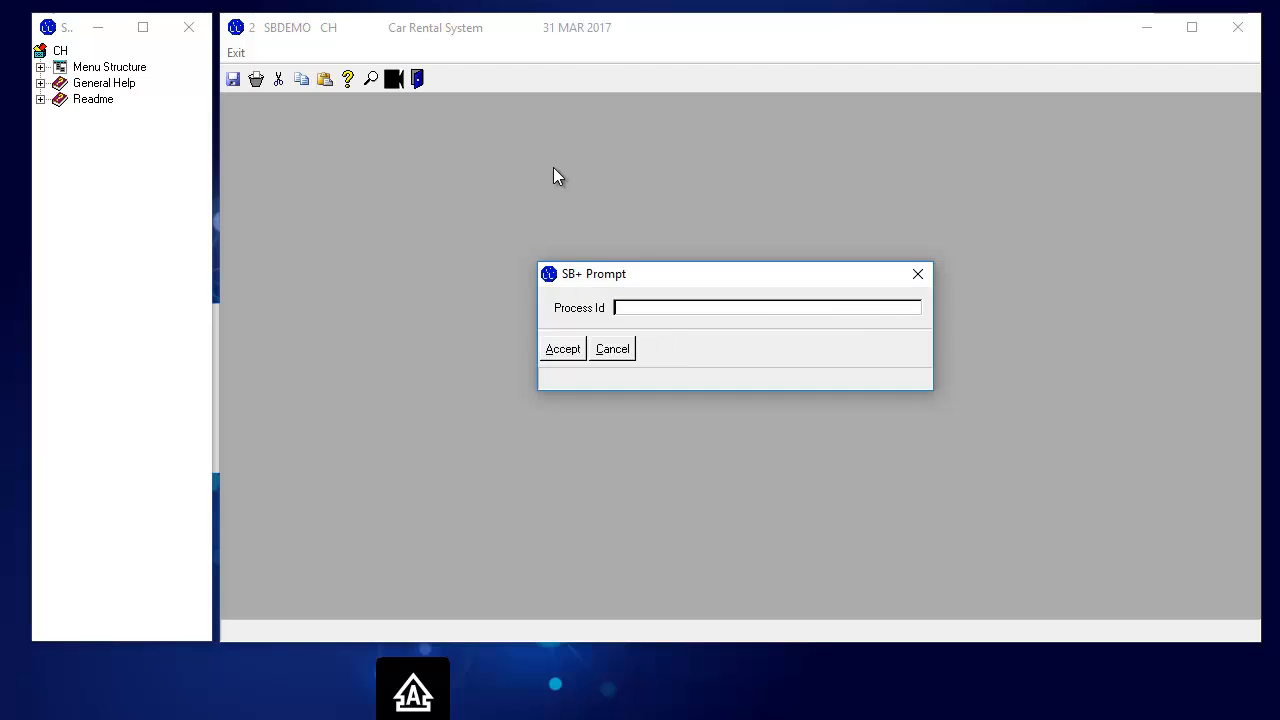
pyautogui.write('TCL')
pyautogui.press('Return')
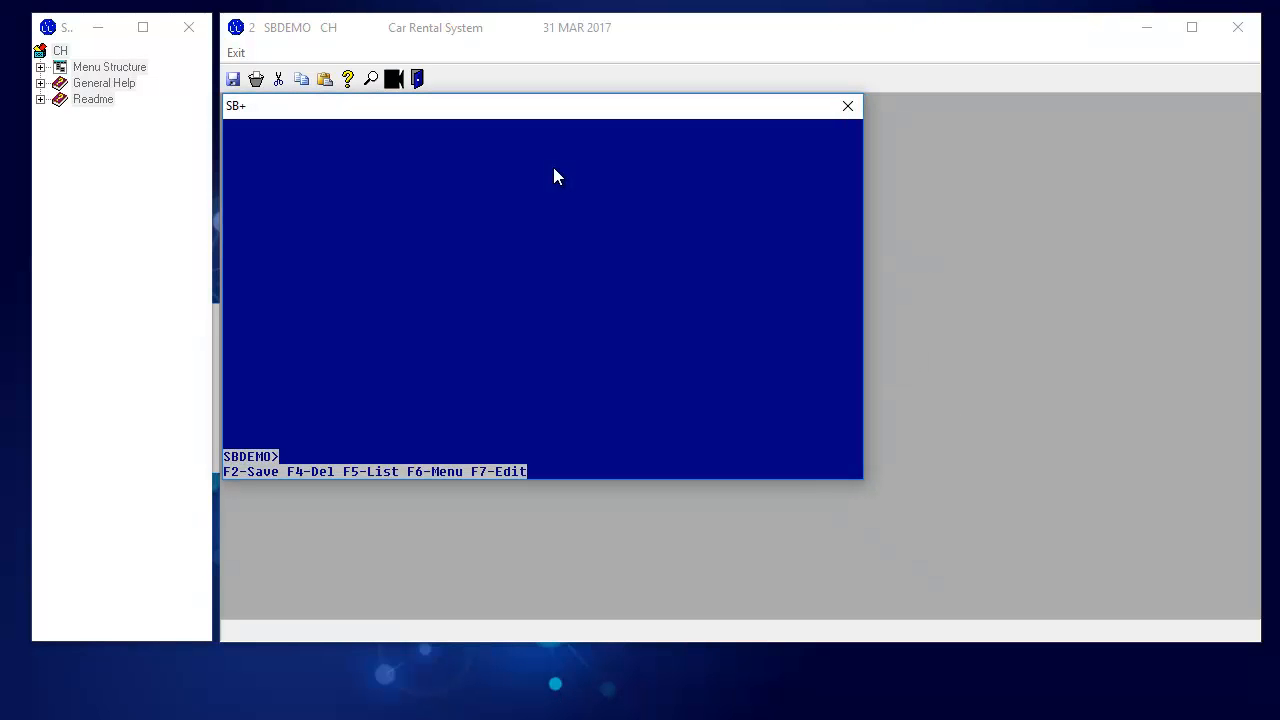
pyautogui.write('LIST CUST SURNAME')
pyautogui.press('Return')
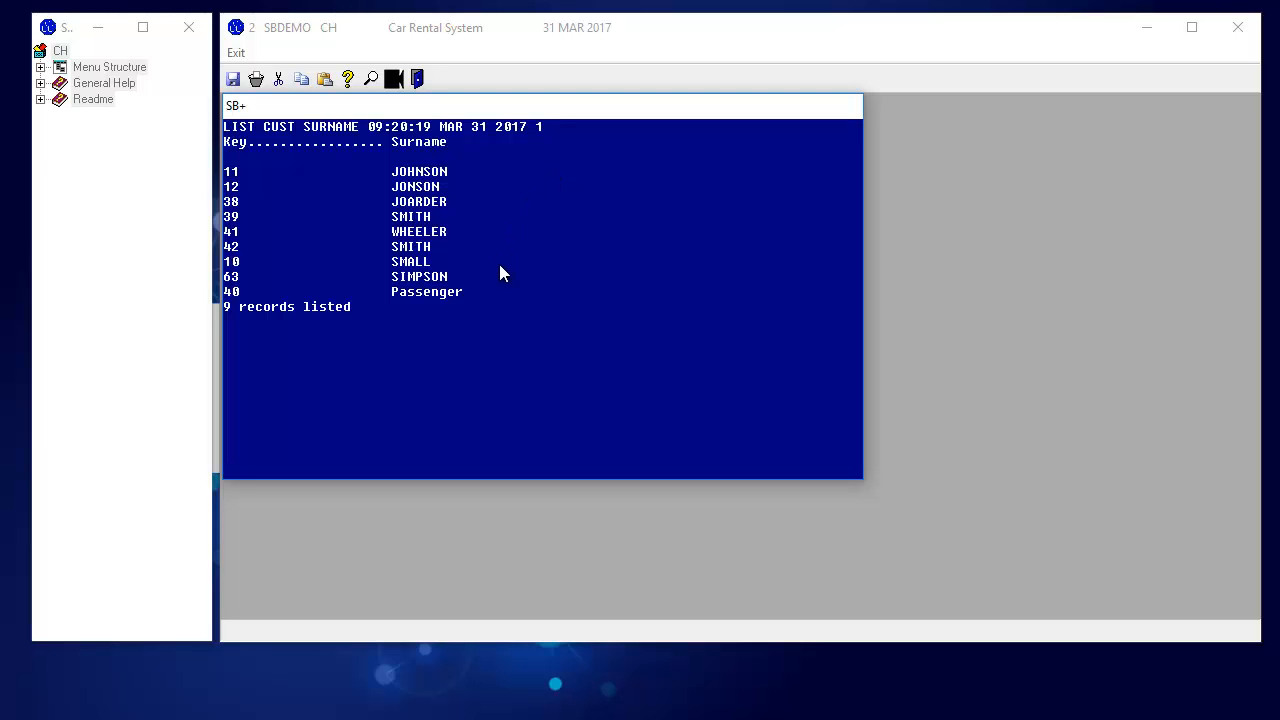